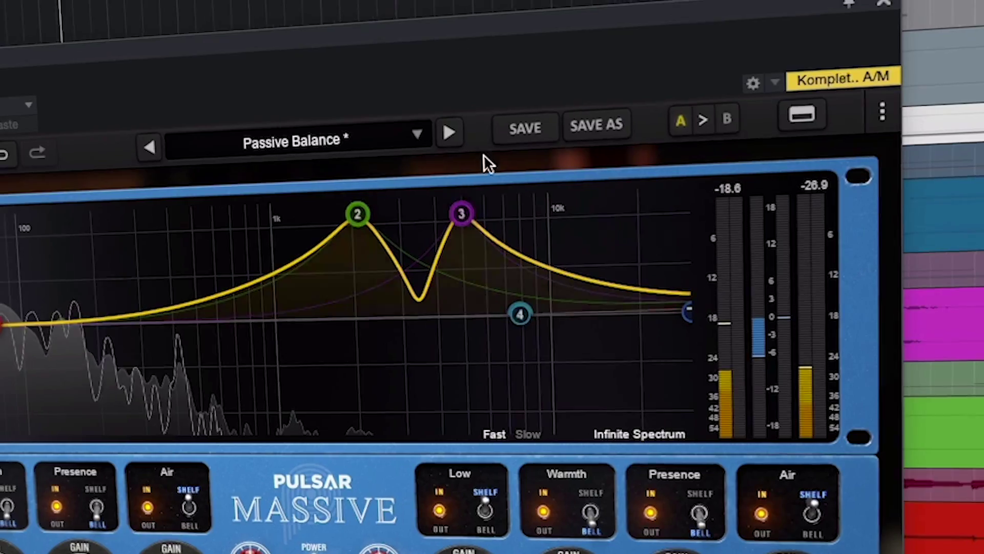
Switch to mid/side, boost Low about +6.7 dB at 310.5 Hz and Warmth to +15.8 dB.
mouse_move(477, 224)
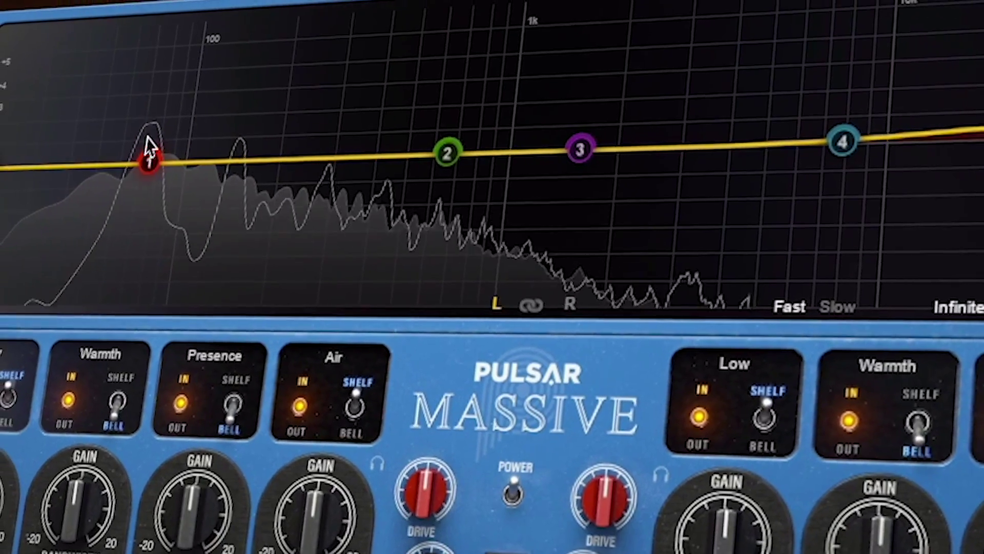
mouse_move(119, 339)
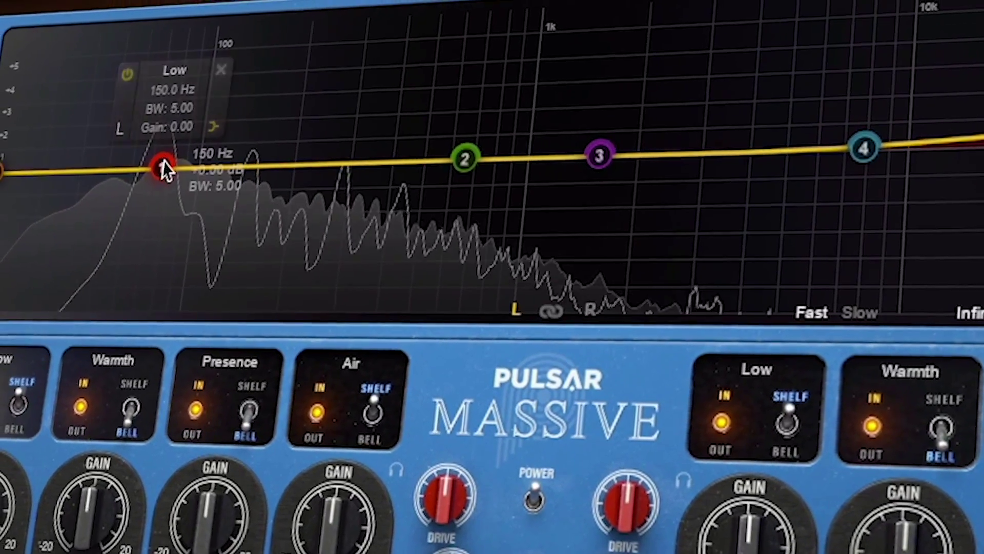
left_click_drag(164, 172, 296, 148)
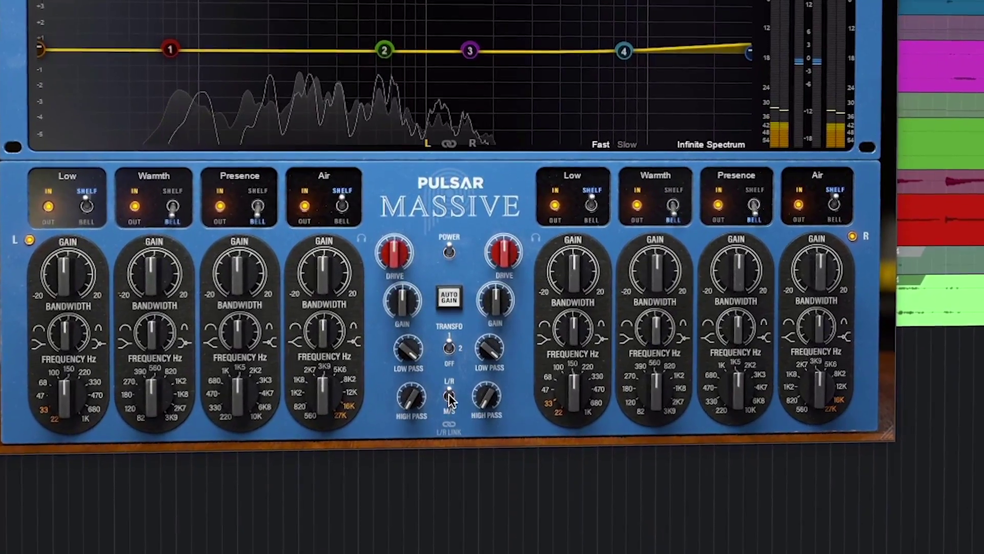
left_click(448, 396)
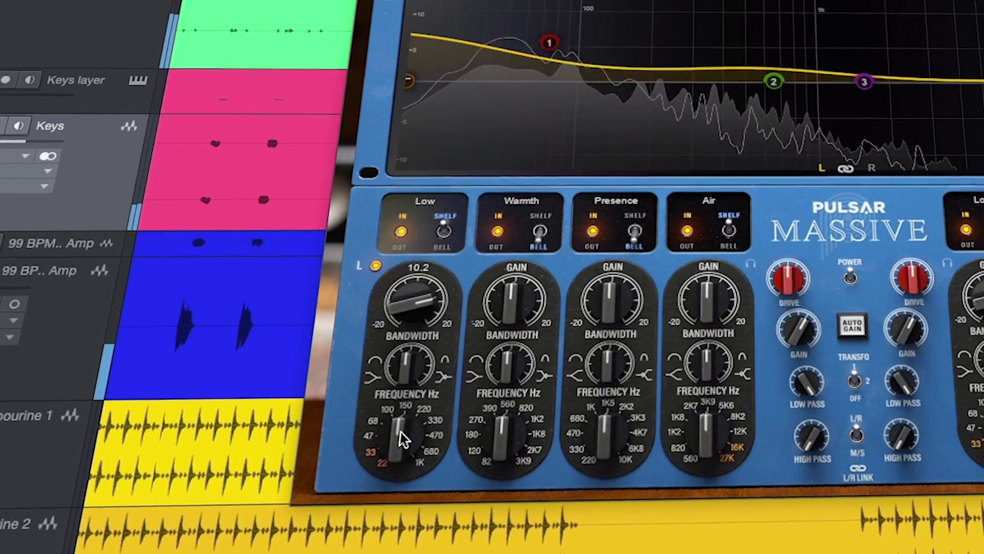
left_click_drag(402, 438, 424, 404)
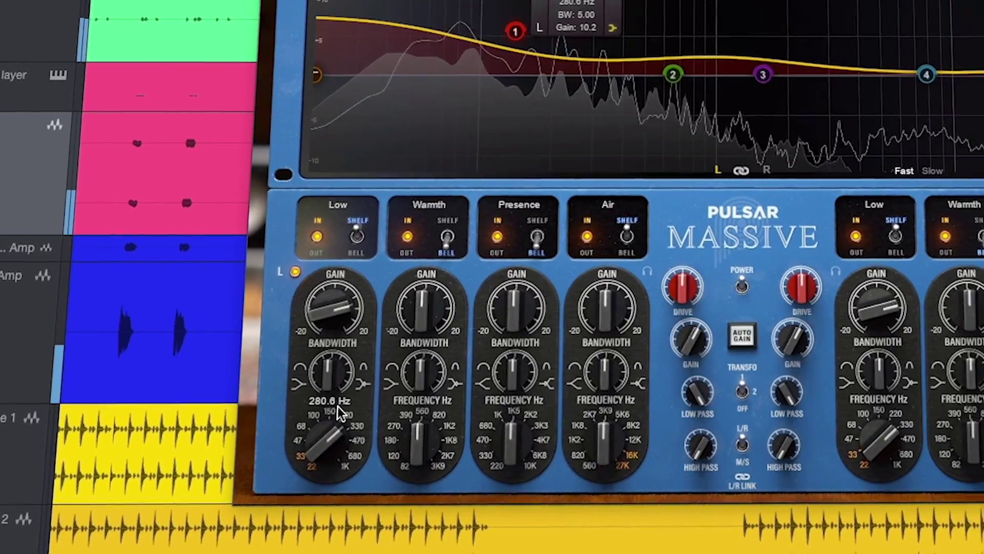
left_click_drag(337, 407, 336, 400)
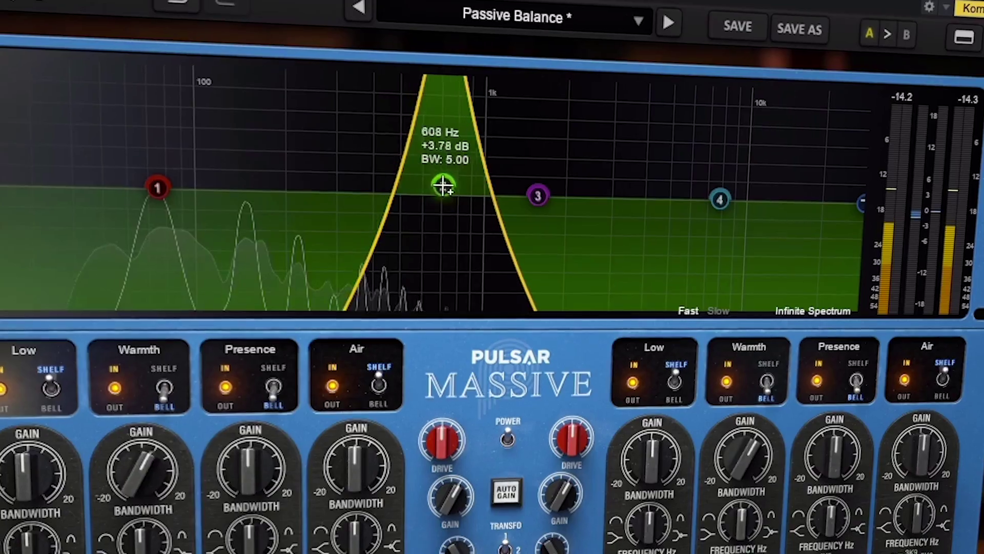
left_click_drag(442, 183, 482, 97)
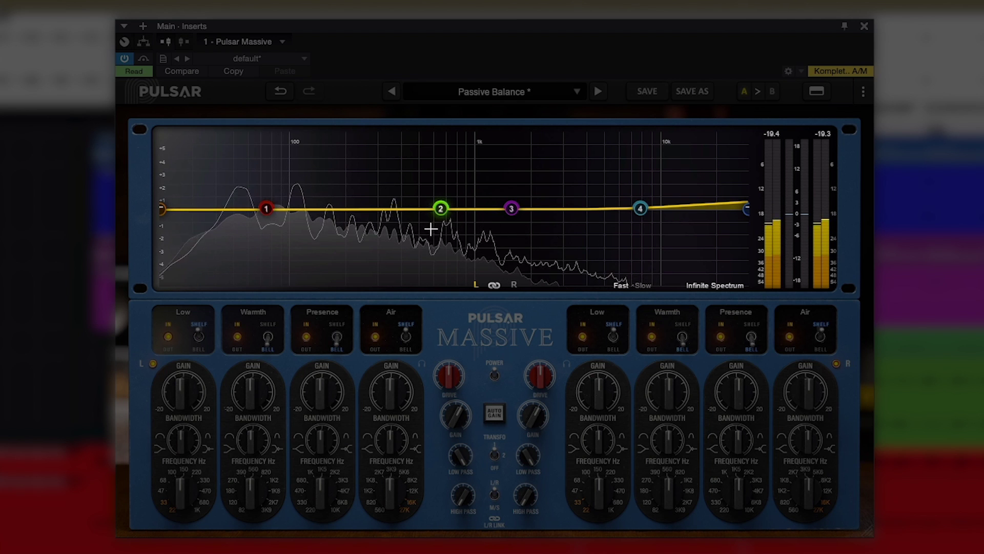
Try brief Warmth (550 Hz) and Low (147 Hz) boosts, resetting each back to 0 dB.
left_click_drag(440, 208, 399, 172)
double_click(398, 171)
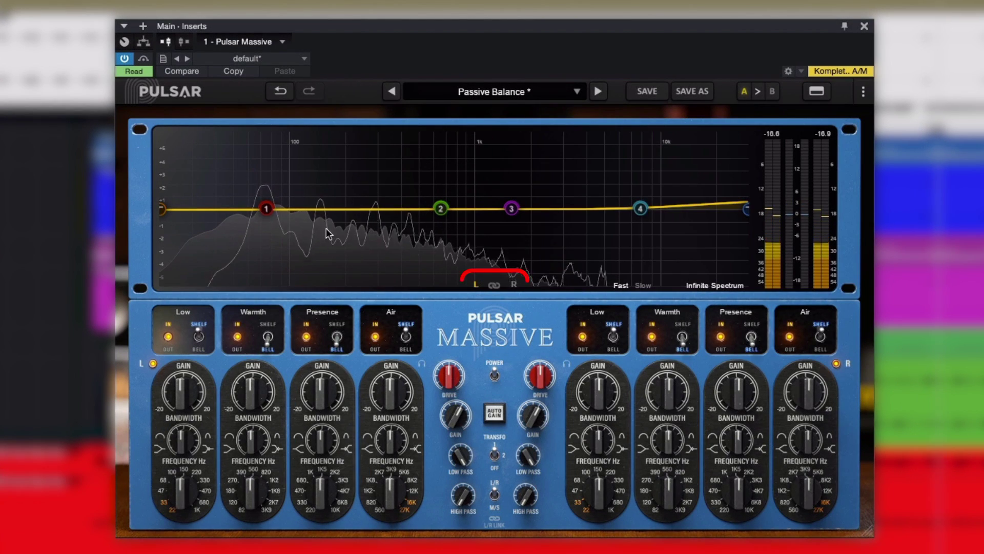
left_click_drag(266, 209, 232, 236)
double_click(232, 236)
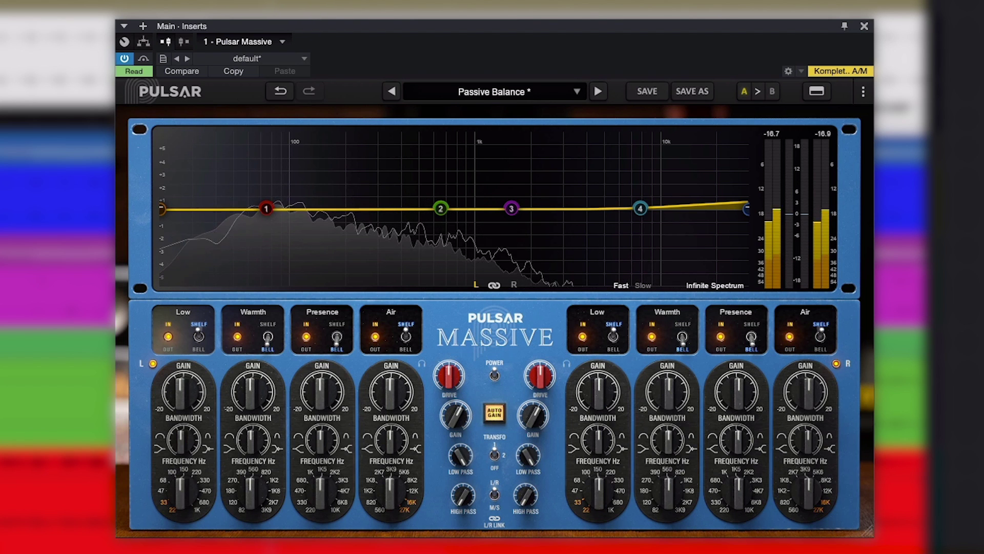
Boost Presence +10.3 dB, move it to 1.50 kHz, then reset its gain to 0 dB.
left_click_drag(511, 208, 309, 142)
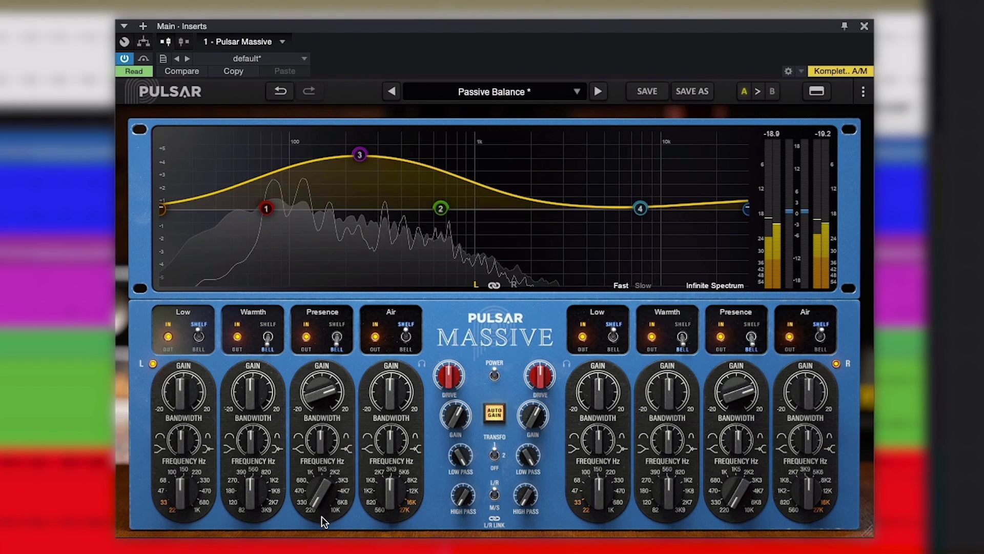
left_click_drag(312, 491, 318, 489)
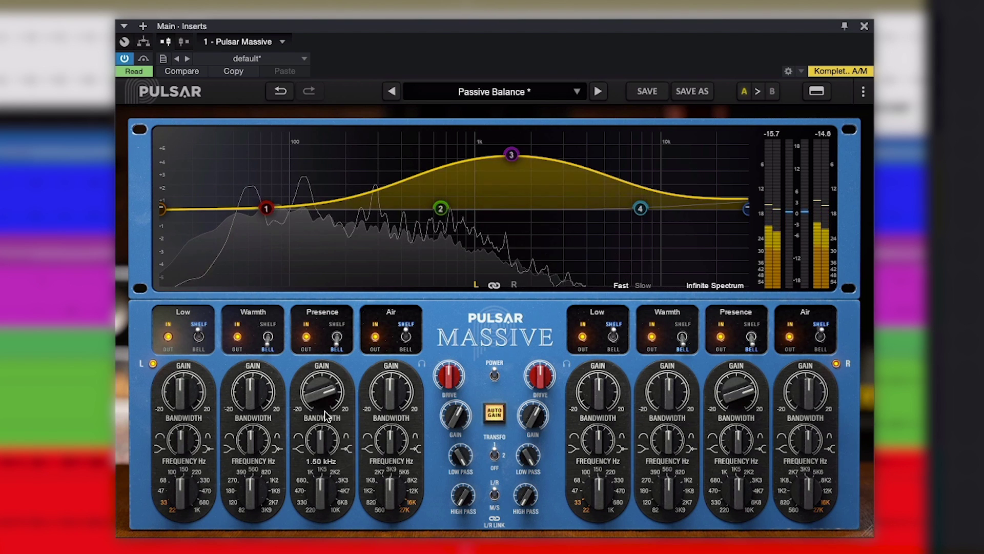
double_click(511, 154)
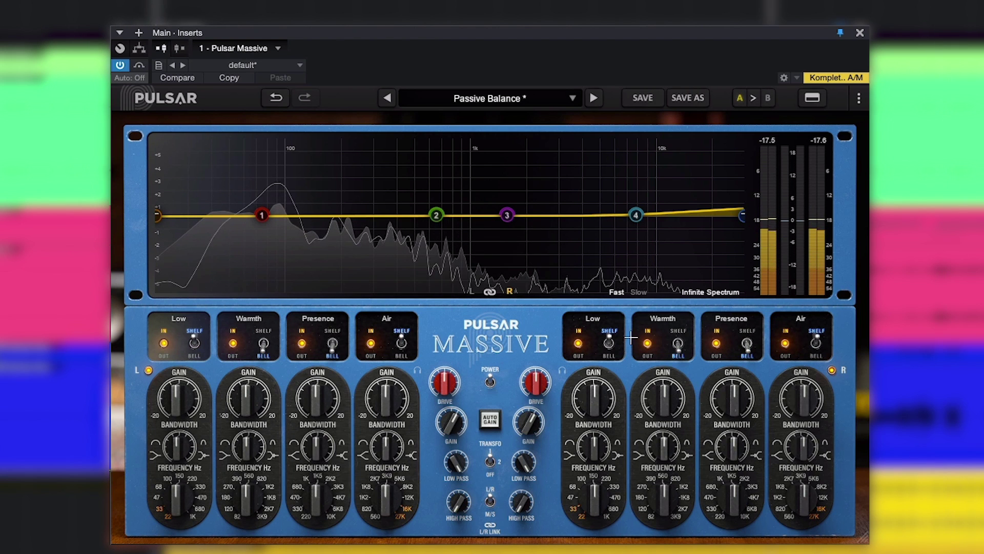
Peak Presence +20 dB near 2.6 kHz, slightly wider, and cut Warmth −20 dB near 324 Hz, widened.
left_click_drag(503, 206, 564, 145)
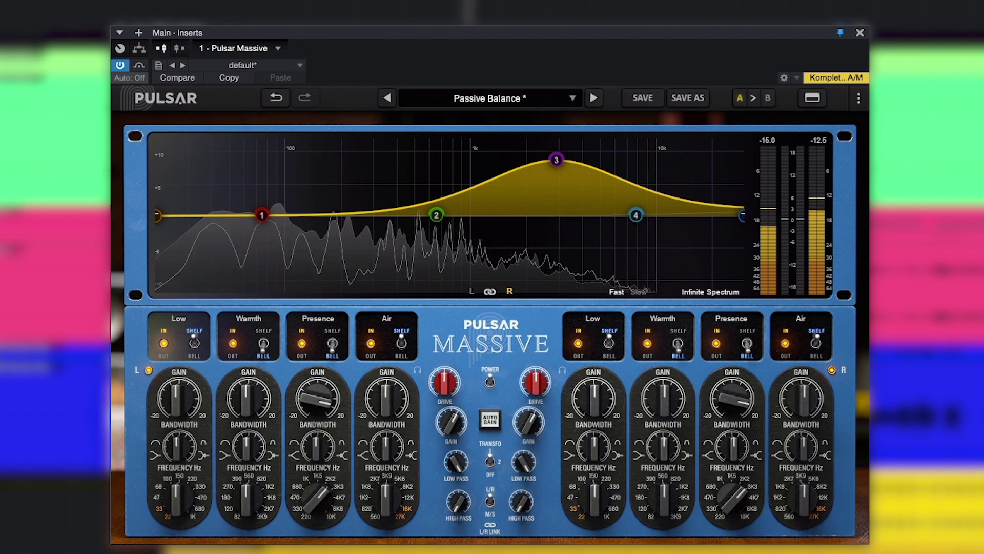
left_click_drag(556, 159, 551, 95)
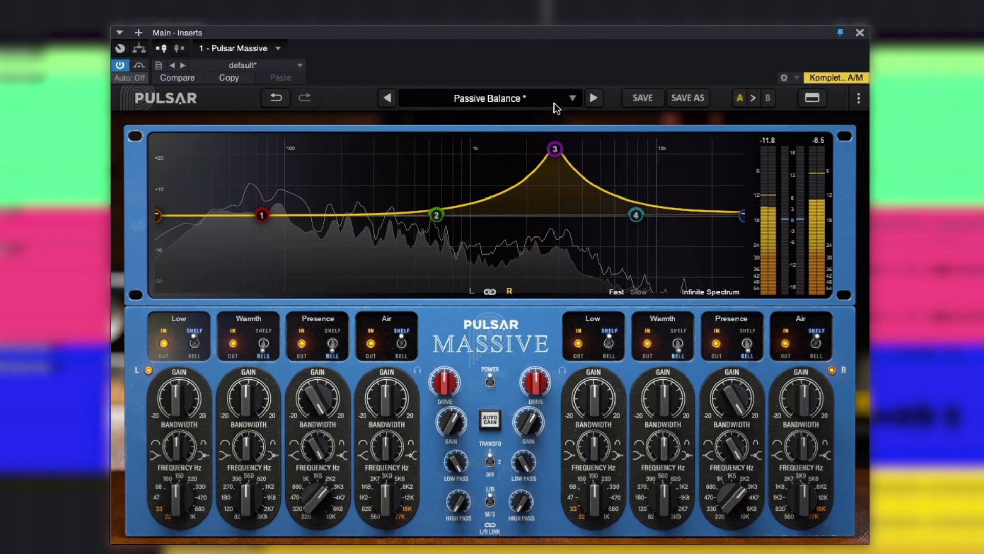
left_click_drag(737, 452, 730, 492)
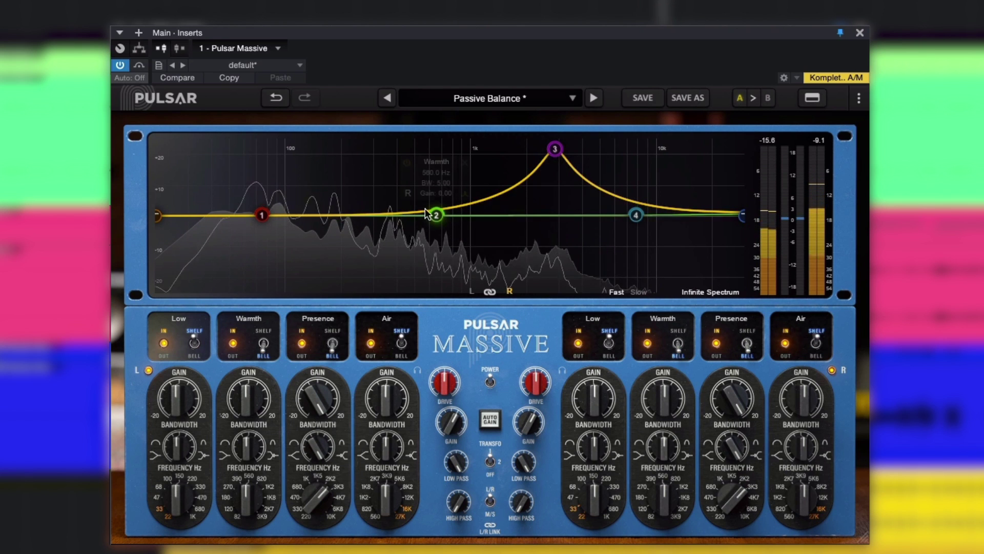
left_click_drag(436, 215, 385, 316)
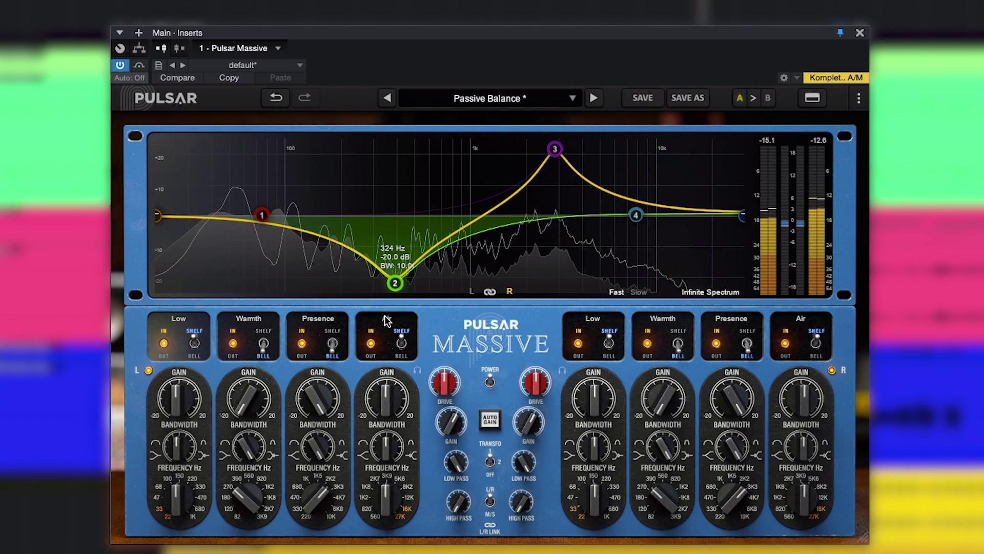
mouse_move(251, 449)
left_mouse_down()
mouse_move(235, 527)
mouse_move(250, 464)
left_mouse_up()
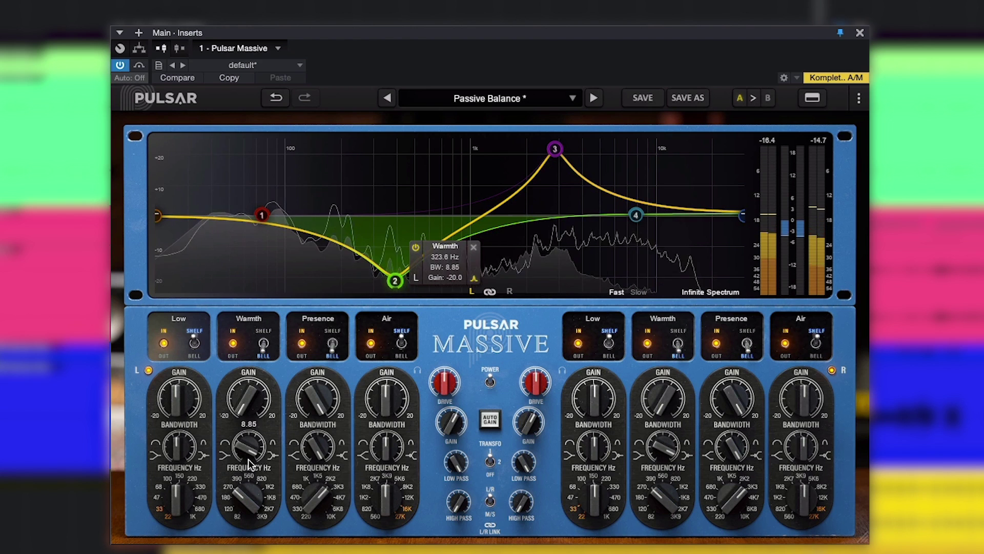
Clear both bands, then cut Presence near 2.33 kHz with its bandwidth settled at 5.20.
double_click(395, 280)
double_click(555, 148)
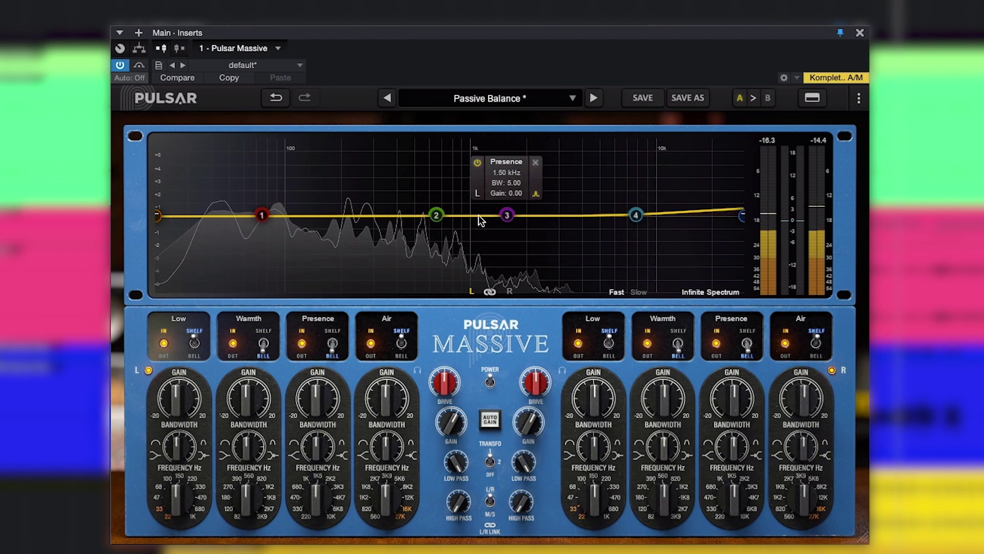
left_click_drag(507, 215, 539, 259)
left_click_drag(318, 451, 300, 508)
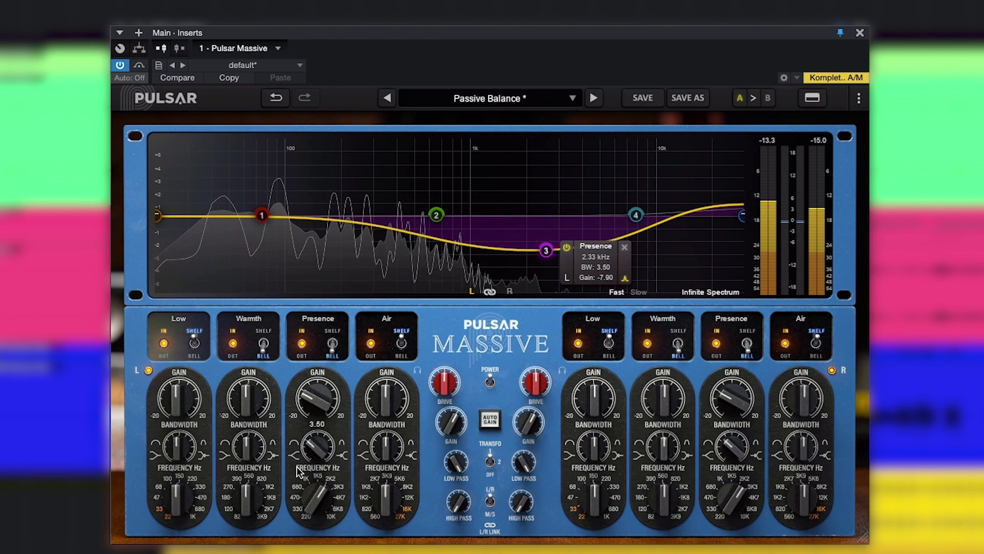
left_click_drag(299, 472, 308, 435)
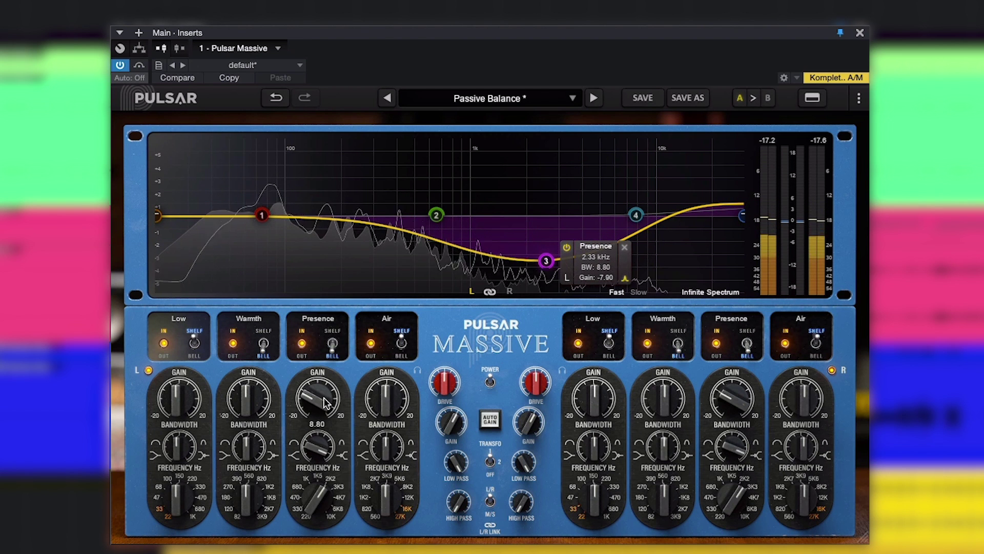
left_click_drag(324, 402, 305, 456)
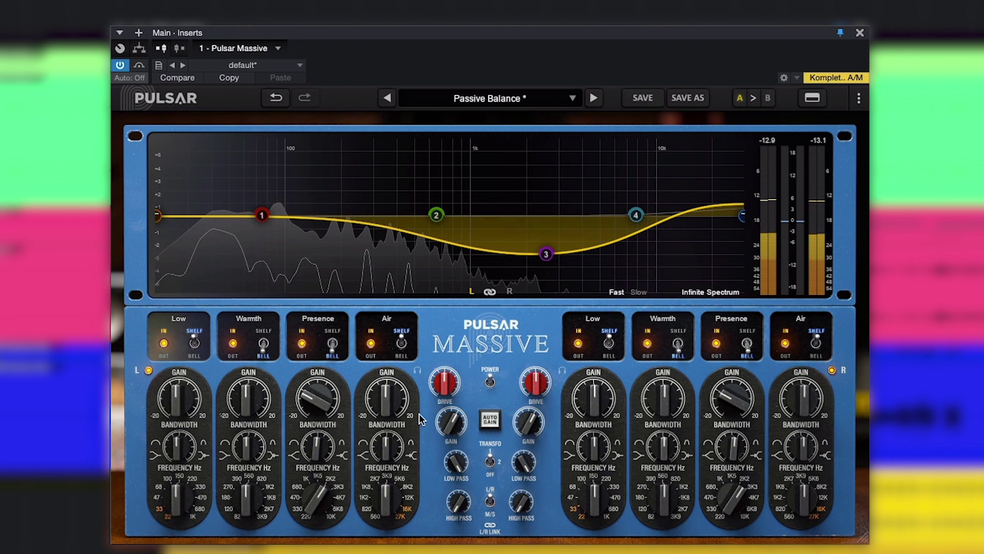
Boost Warmth to +8.20 dB at 222 Hz, then reset Warmth and Presence to flat.
mouse_move(573, 256)
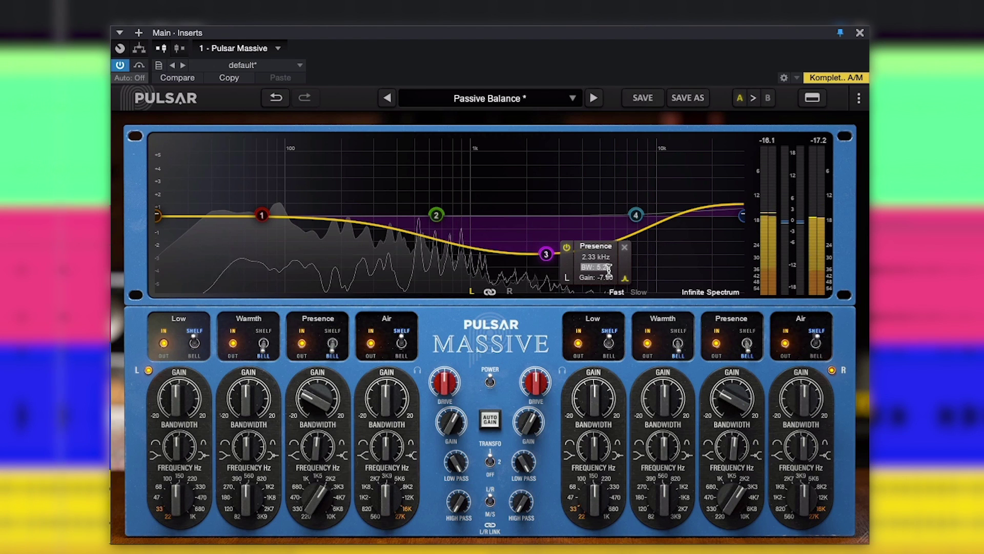
scroll(609, 269, "down", 5)
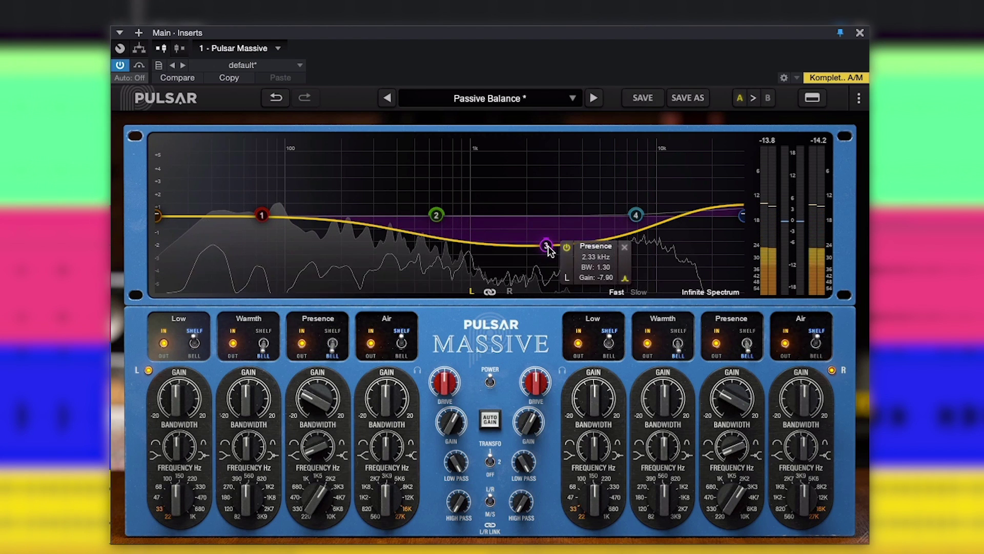
scroll(552, 249, "up", 8)
scroll(553, 249, "down", 10)
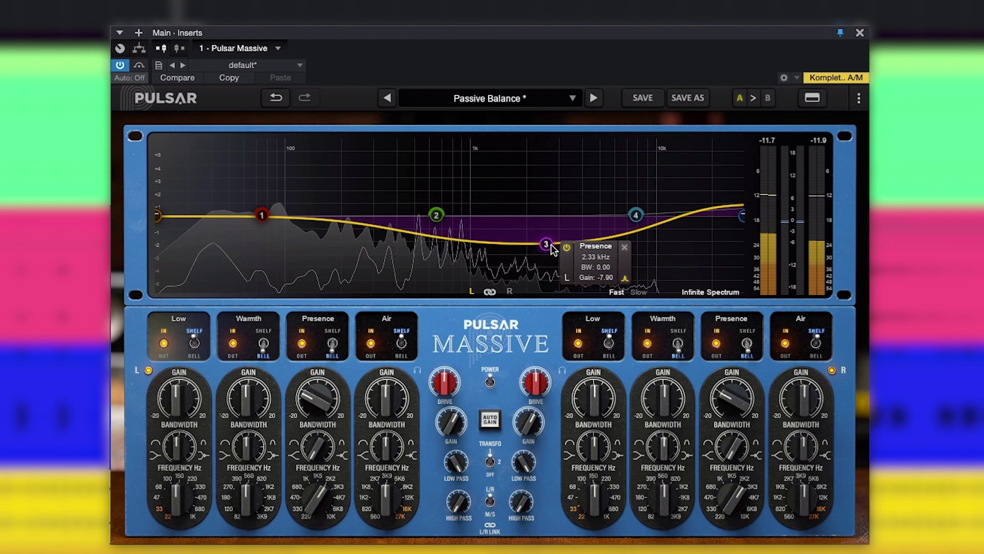
scroll(552, 249, "up", 8)
scroll(551, 250, "down", 3)
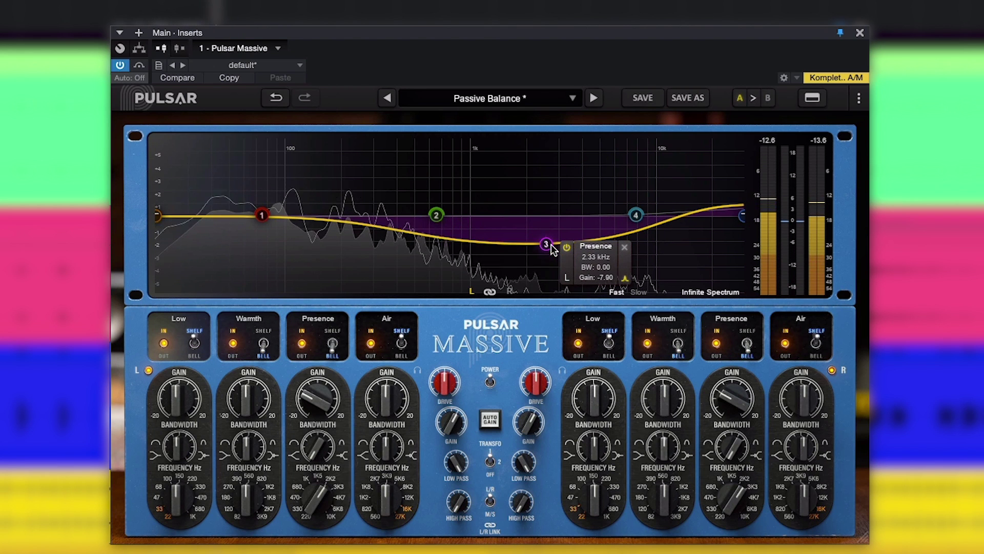
left_click_drag(435, 214, 357, 173)
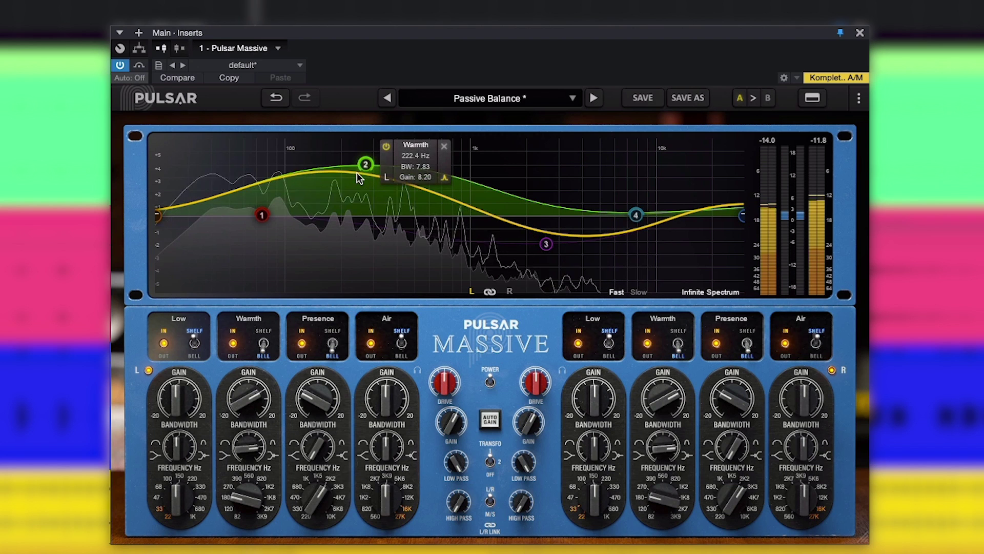
scroll(357, 173, "down", 3)
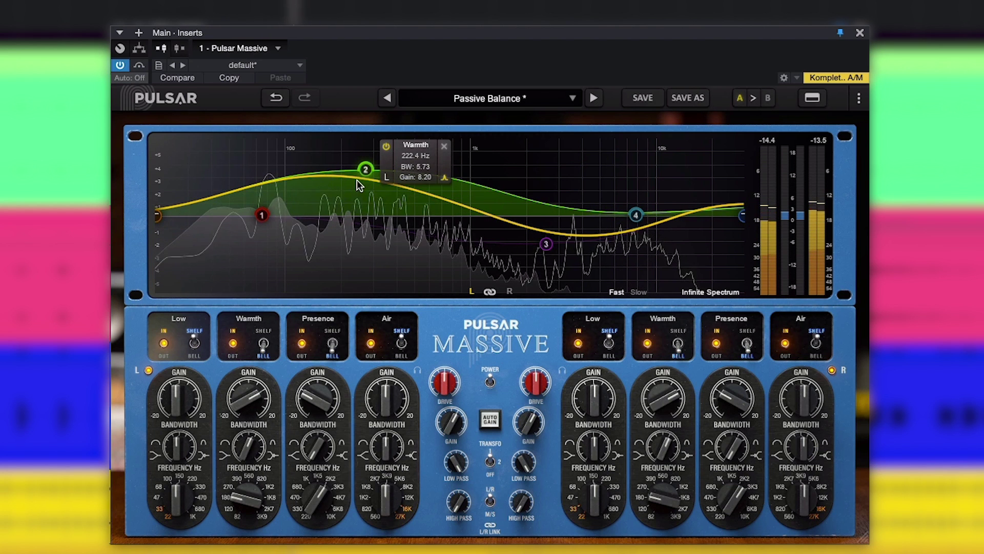
double_click(360, 177)
double_click(544, 244)
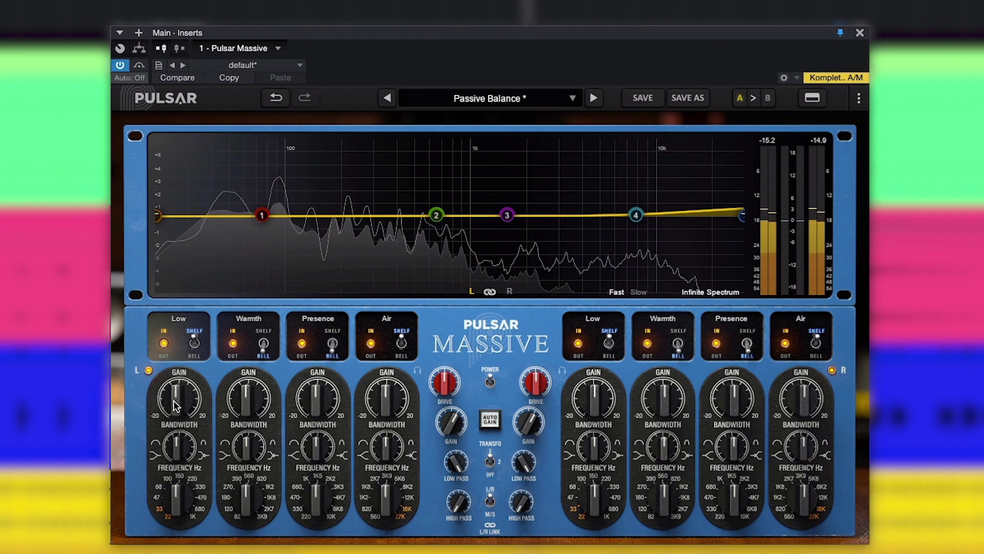
Set the Low band to +20 dB gain at about 535 Hz with bandwidth 8.75.
left_click_drag(183, 420, 187, 368)
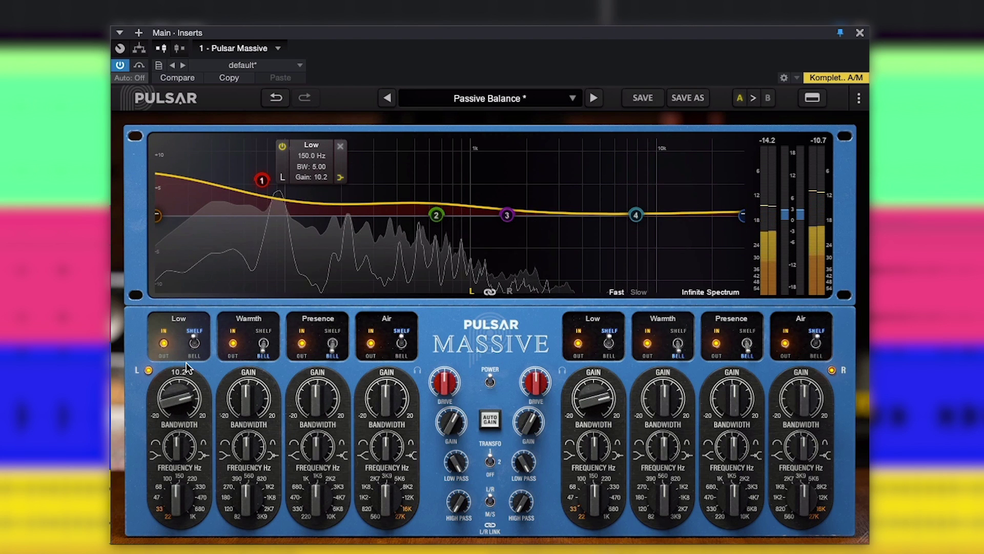
left_click_drag(177, 500, 186, 479)
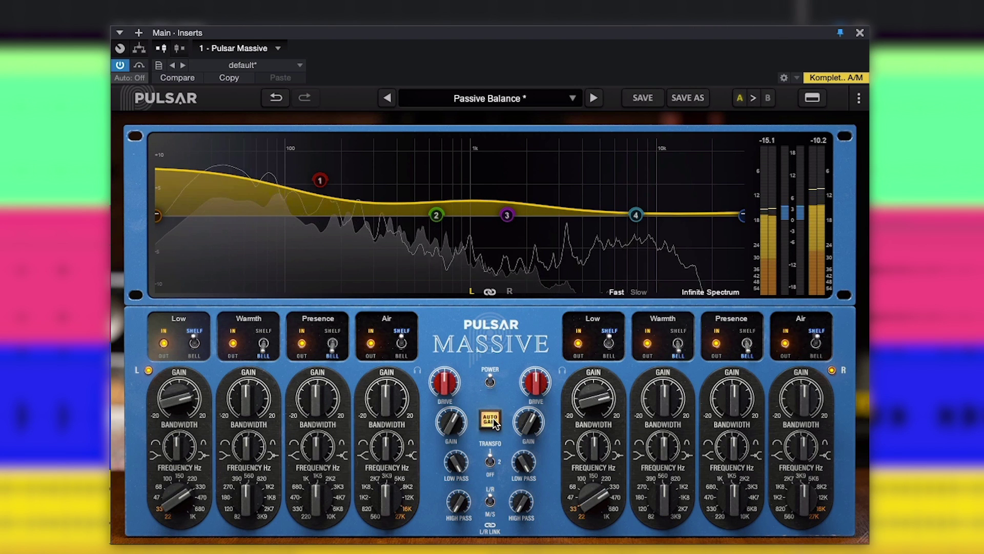
left_click_drag(180, 401, 190, 373)
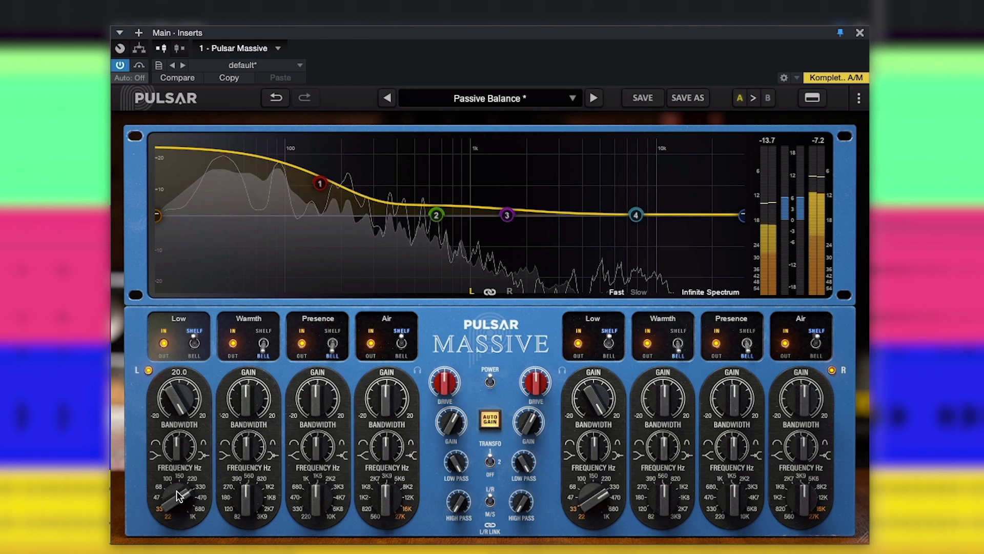
mouse_move(183, 494)
left_mouse_down()
mouse_move(192, 471)
mouse_move(185, 492)
left_mouse_up()
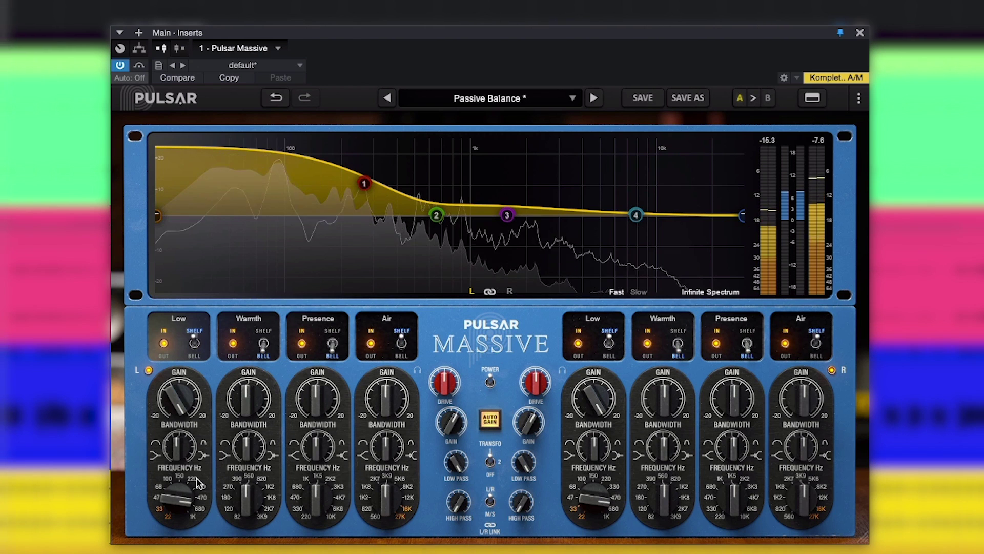
left_click_drag(180, 454, 204, 392)
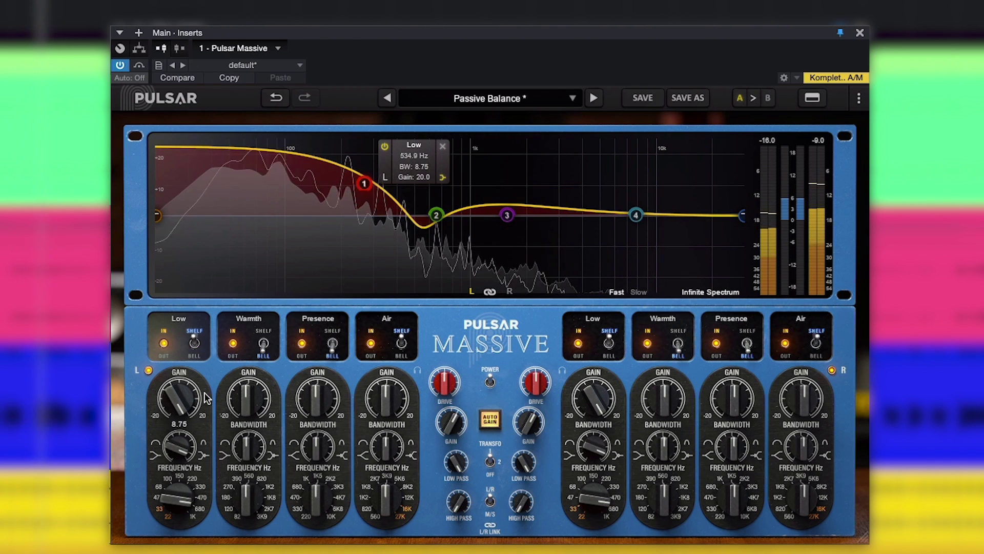